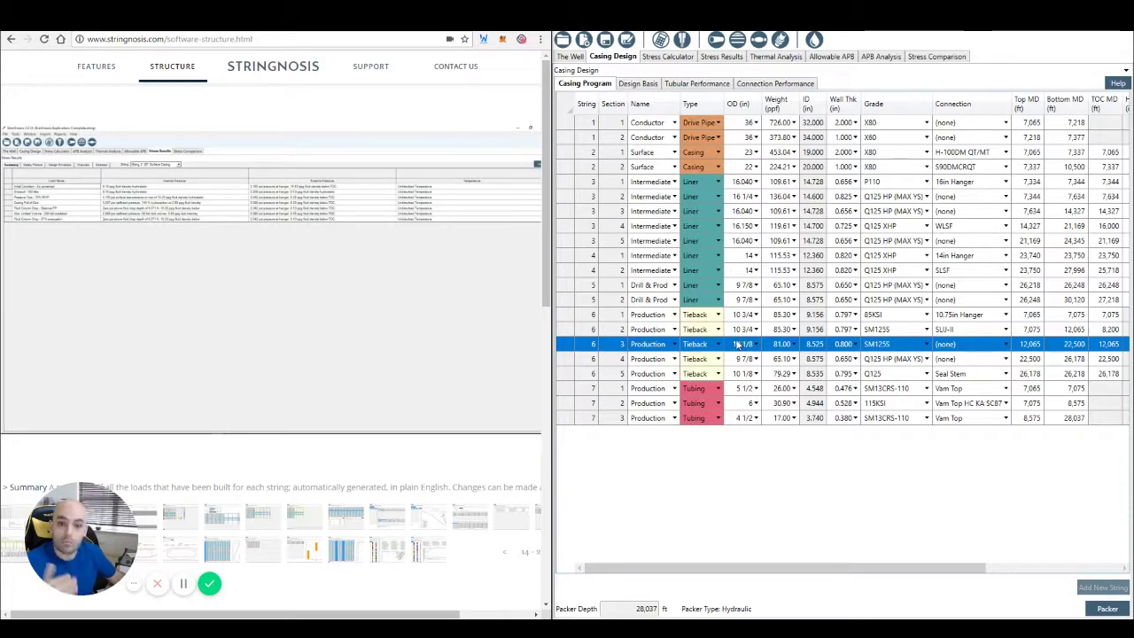
- Switch to the VAM SLIJ-II KT datasheet in the browser and check the available OD sizes for production tieback section 3
{"action": "key", "text": "alt+Tab"}
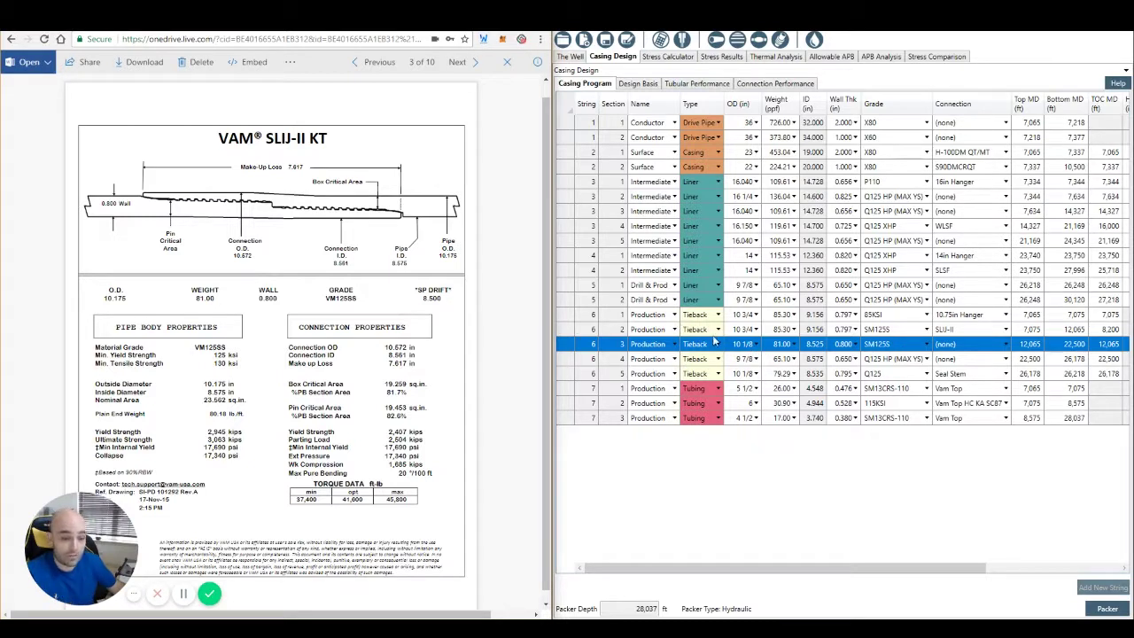
{"action": "left_click", "coordinate": [756, 346]}
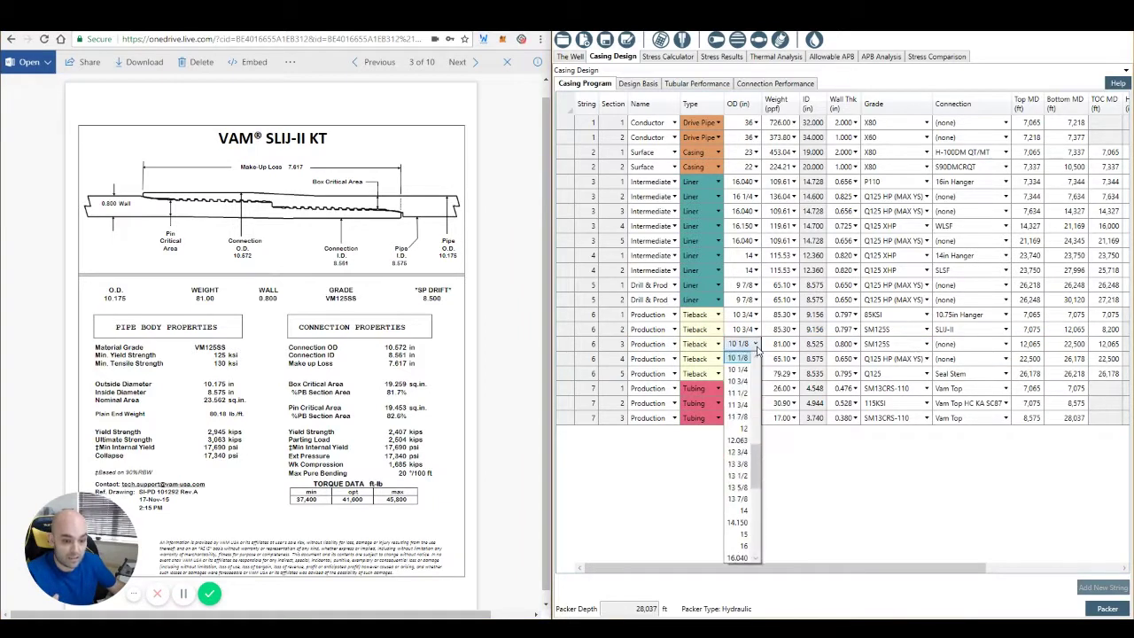
{"action": "left_click", "coordinate": [833, 462]}
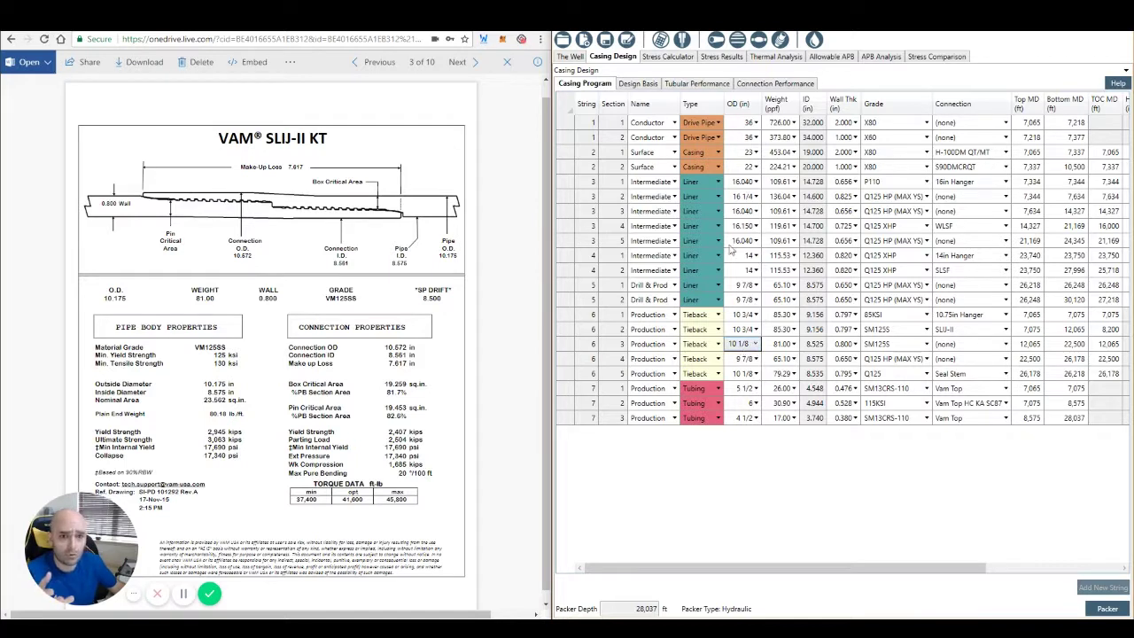
- Save a new tubular with 10.175 in OD, 81 ppf weight and 0.8 in thickness, and assign it to production tieback section 3
{"action": "left_click", "coordinate": [714, 39]}
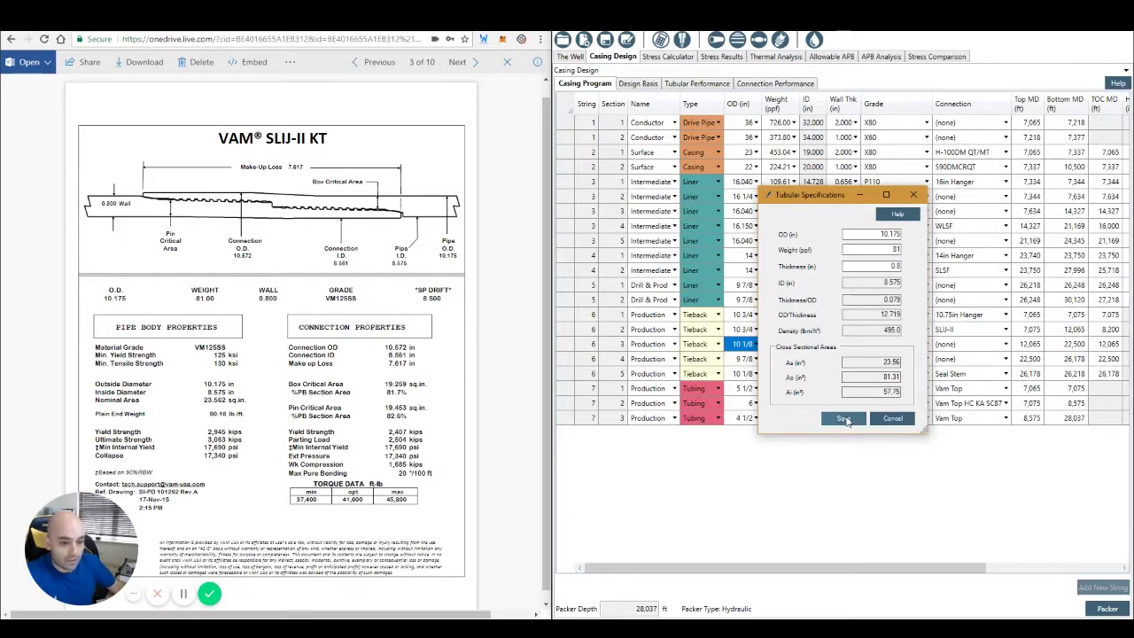
{"action": "left_click", "coordinate": [844, 418]}
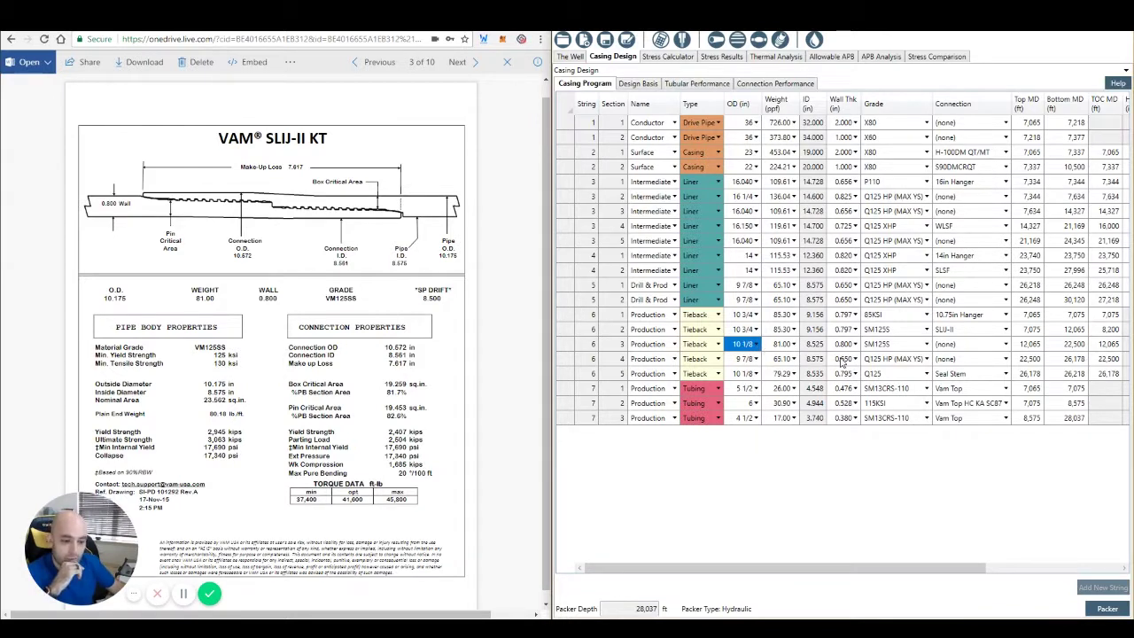
{"action": "left_click", "coordinate": [754, 344]}
{"action": "left_click", "coordinate": [747, 369]}
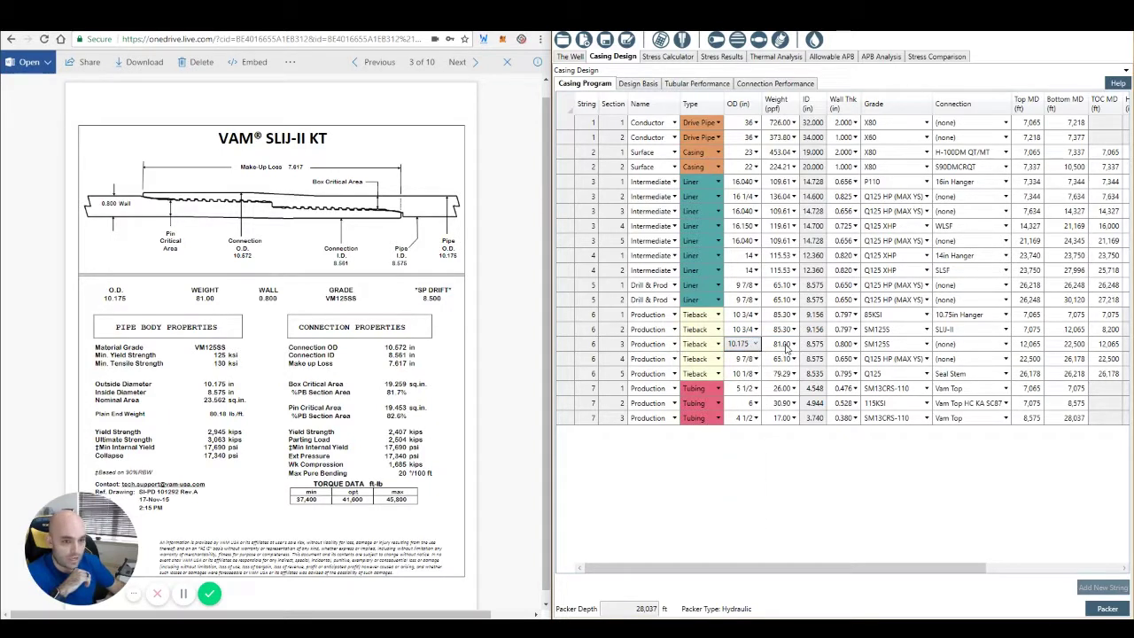
- Check the yield and tensile strengths of the SM125S grade among the grade choices for tieback section 3
{"action": "left_click", "coordinate": [906, 345]}
{"action": "left_click", "coordinate": [926, 346]}
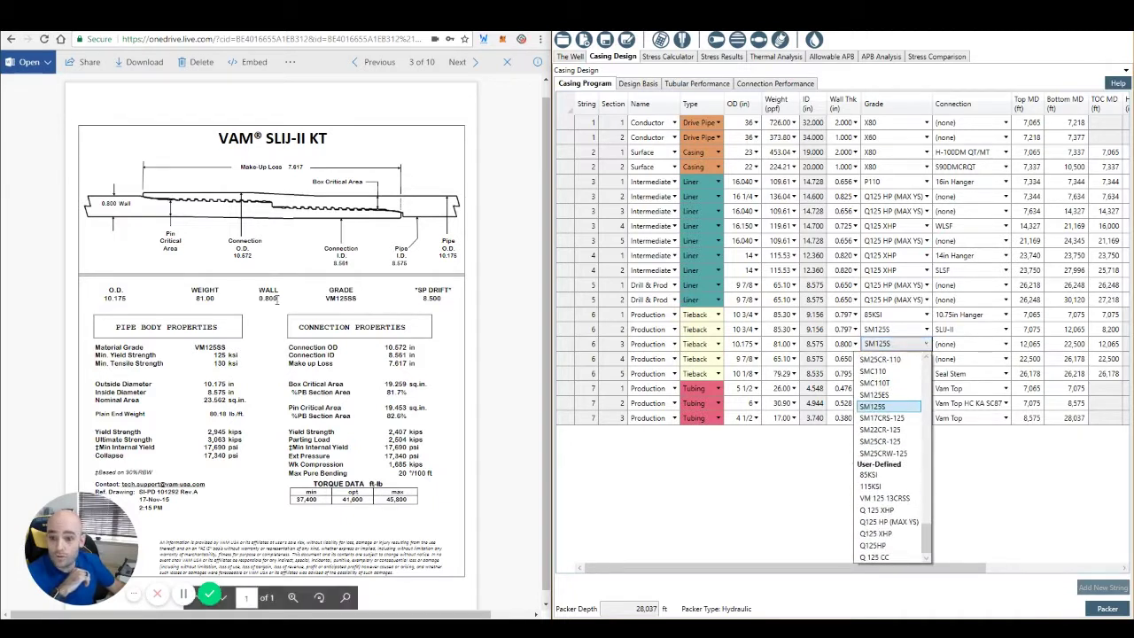
{"action": "mouse_move", "coordinate": [899, 410]}
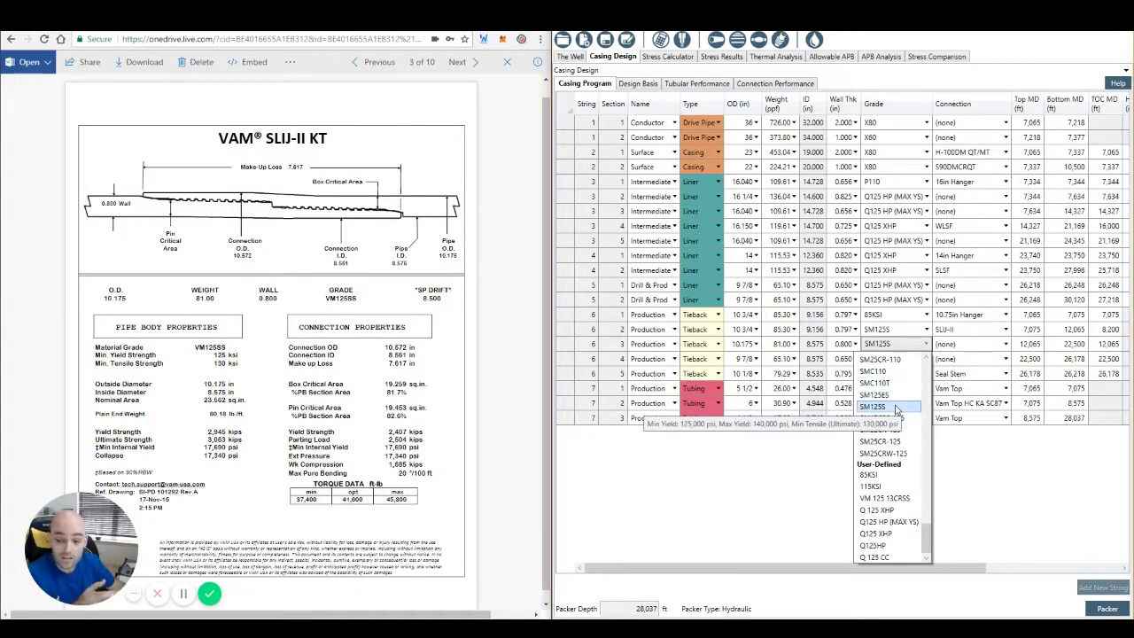
{"action": "left_click", "coordinate": [896, 343]}
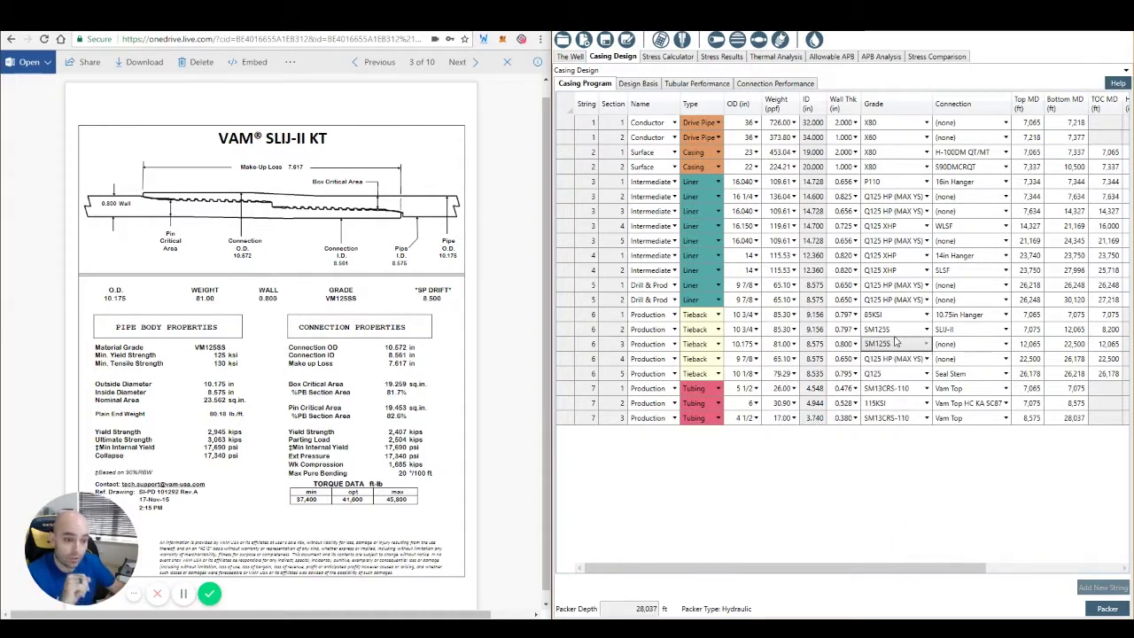
- Start a new grade named VM125SS with a minimum yield strength of 125000 psi and a minimum tensile strength of 130000 psi
{"action": "left_click", "coordinate": [738, 40]}
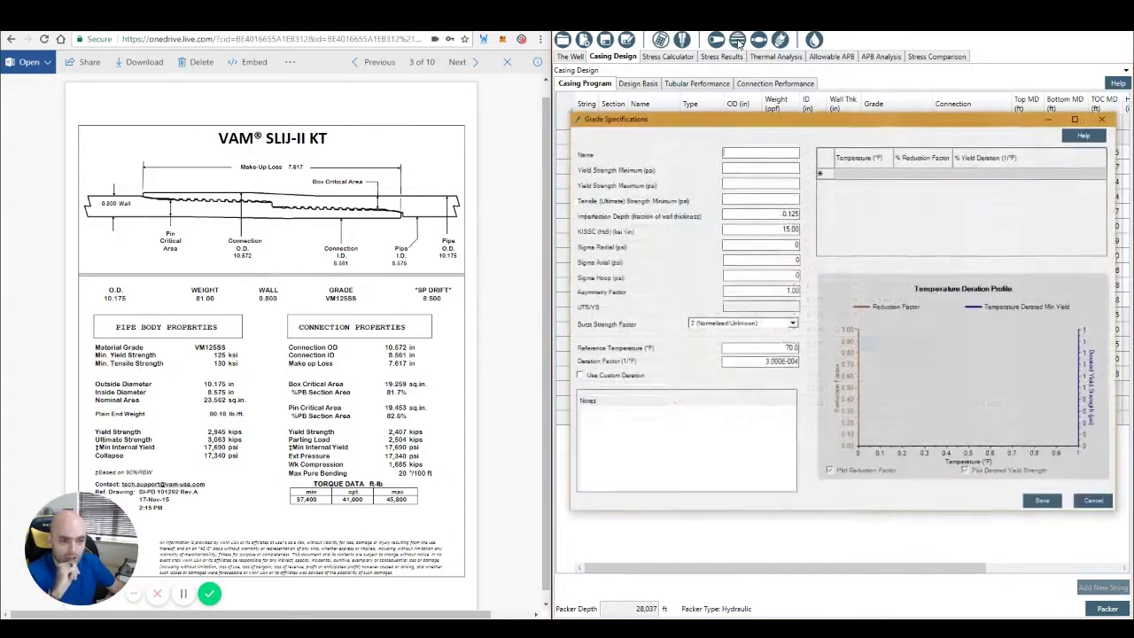
{"action": "left_click", "coordinate": [755, 154]}
{"action": "type", "text": "VM125SS"}
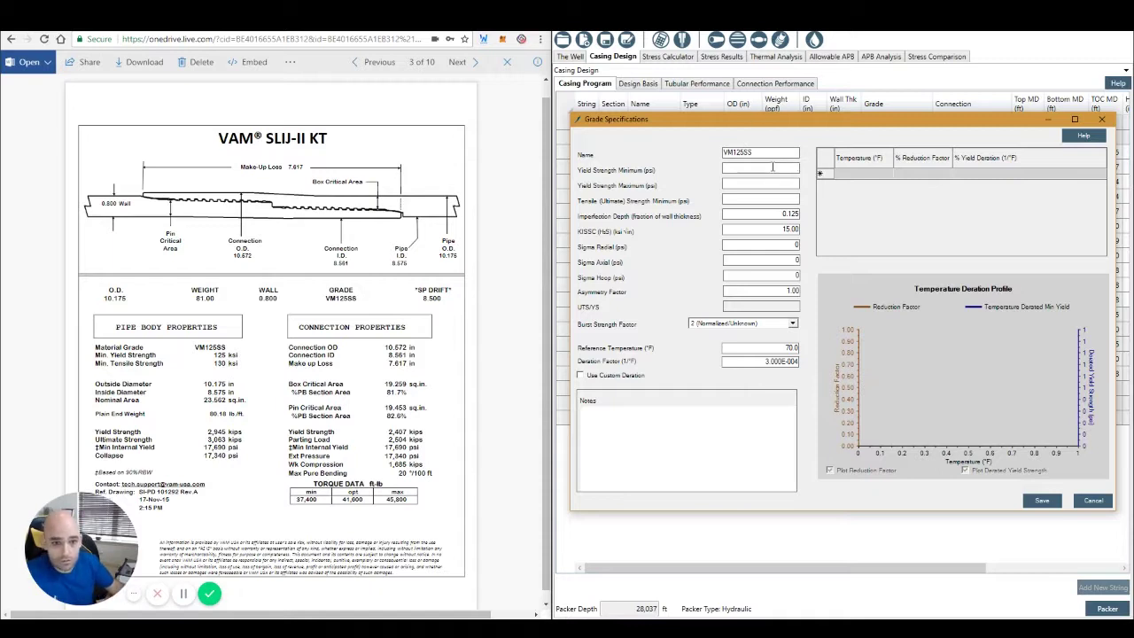
{"action": "left_click", "coordinate": [773, 166]}
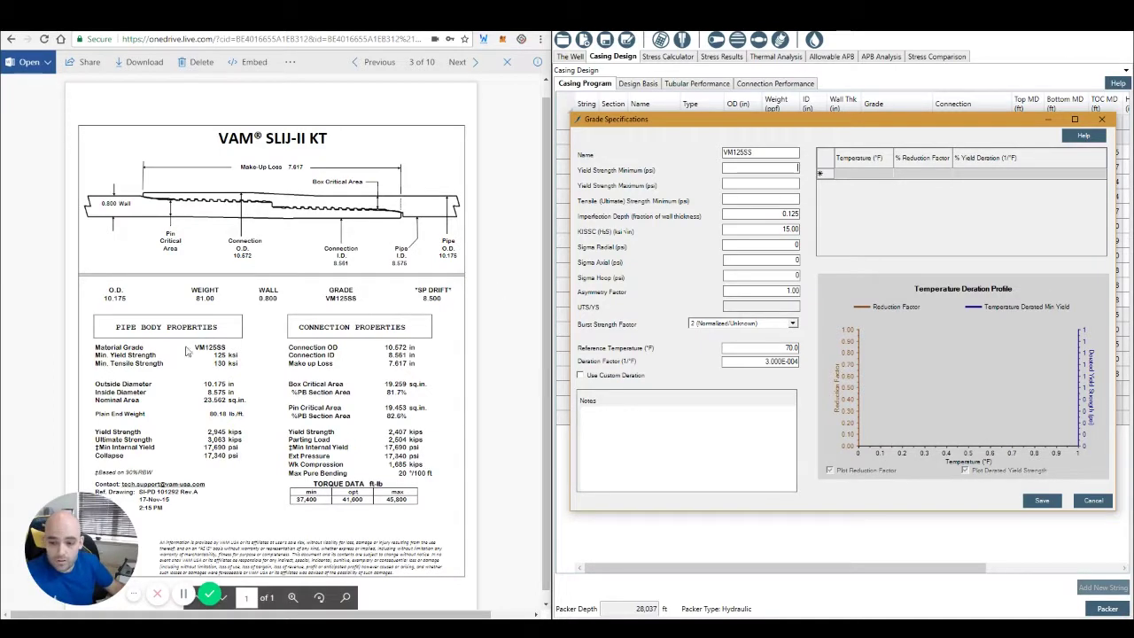
{"action": "type", "text": "125000"}
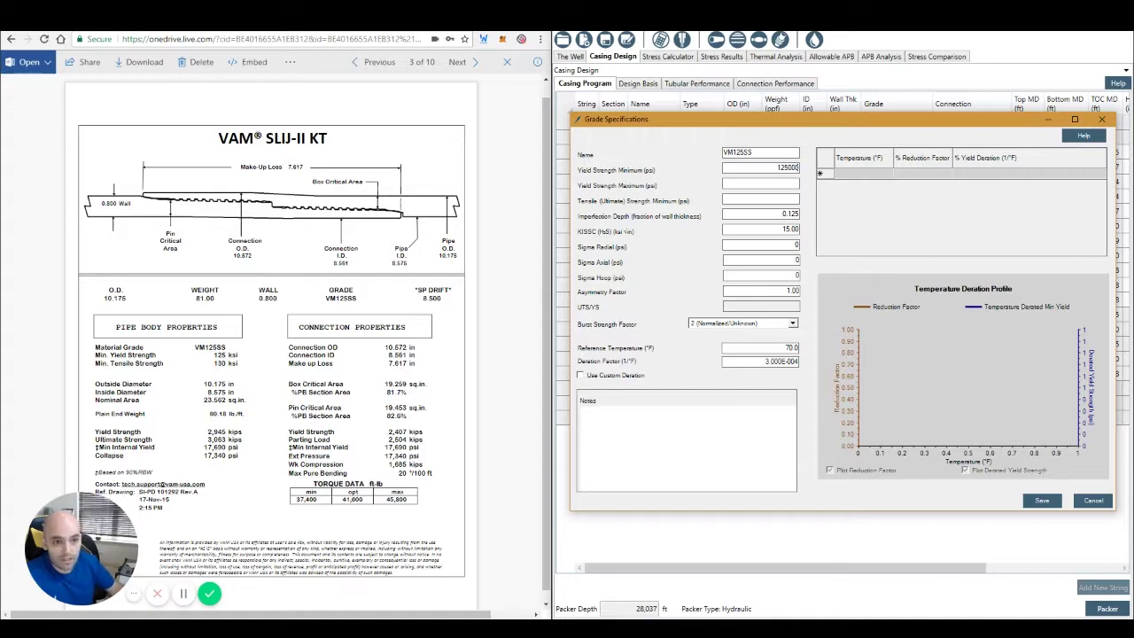
{"action": "left_click", "coordinate": [779, 201]}
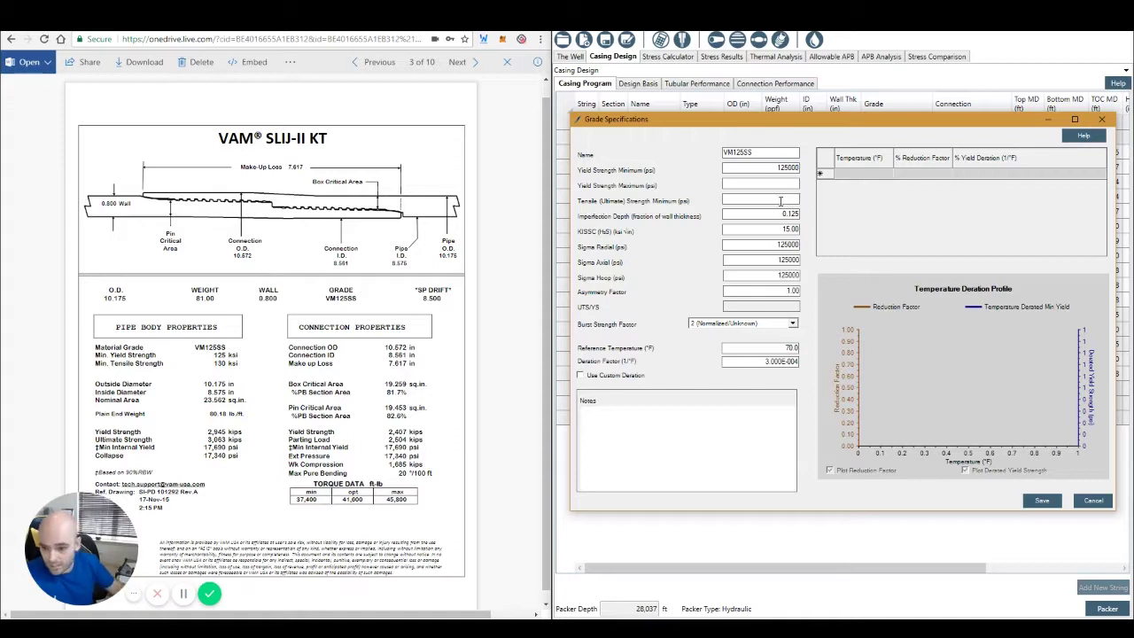
{"action": "type", "text": "130000"}
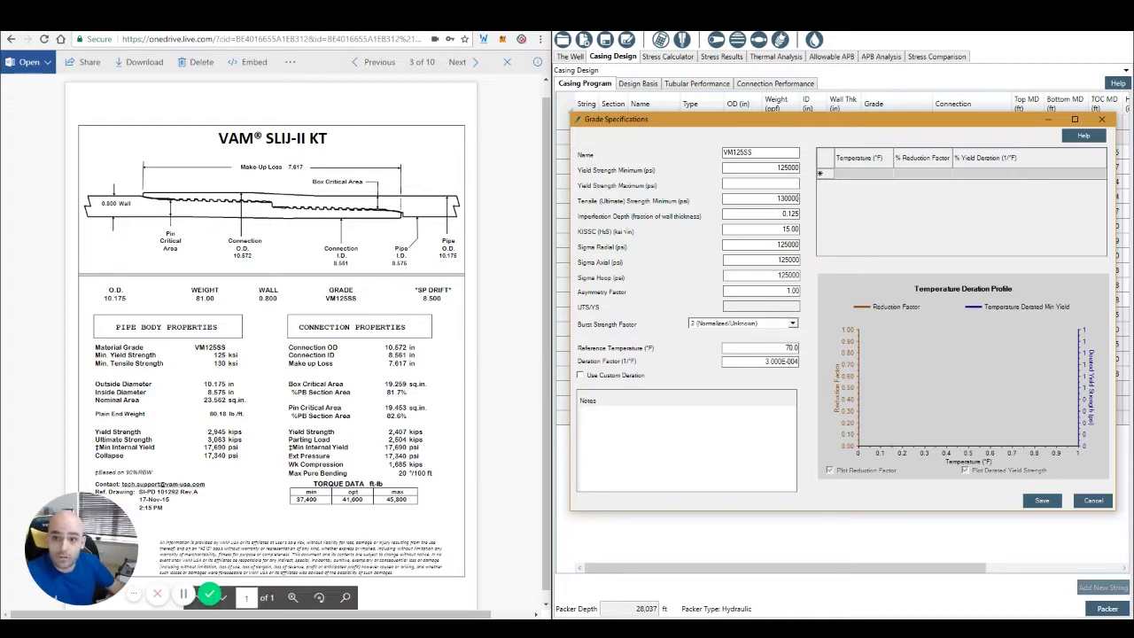
- Look up the VM 125 SS grade on Vallourec's website and set the new grade's maximum yield strength to 135000 psi
{"action": "key", "text": "alt+Tab"}
{"action": "left_click", "coordinate": [121, 45]}
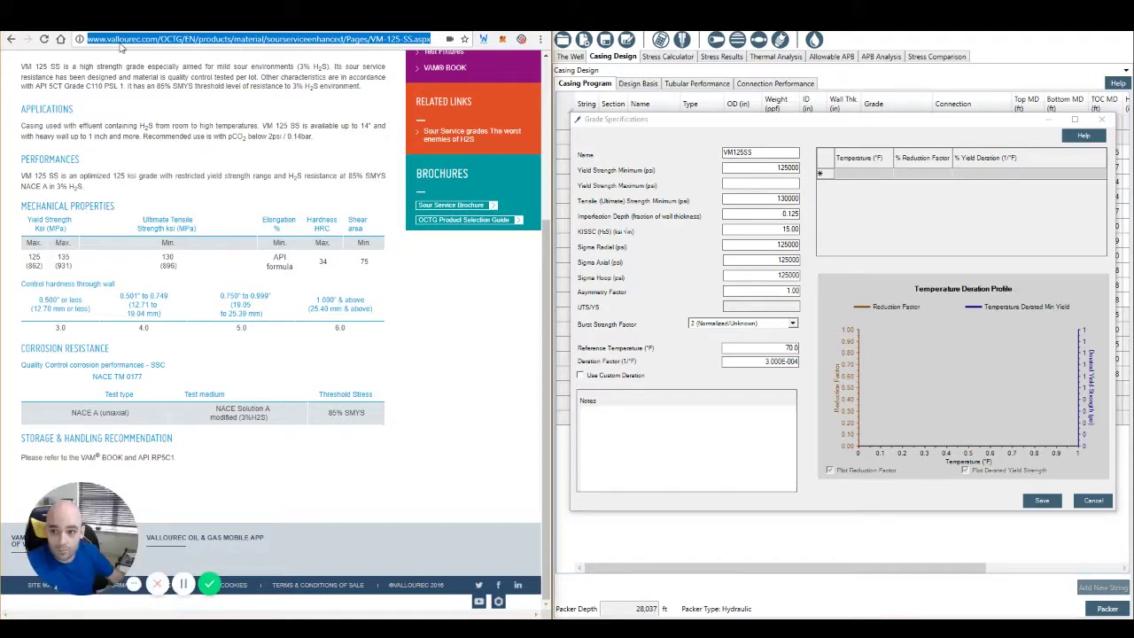
{"action": "left_click", "coordinate": [775, 180]}
{"action": "type", "text": "135000"}
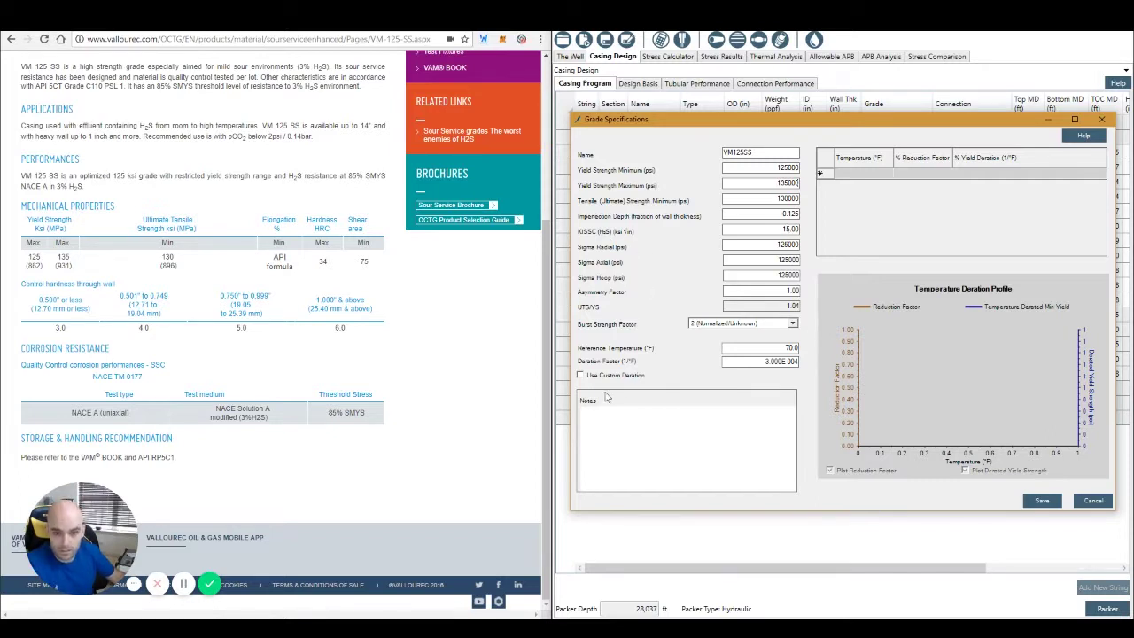
- Copy the Vallourec VM 125 SS page address into the grade's notes and save the VM125SS grade
{"action": "left_click", "coordinate": [226, 47]}
{"action": "triple_click", "coordinate": [239, 40]}
{"action": "key", "text": "ctrl+c"}
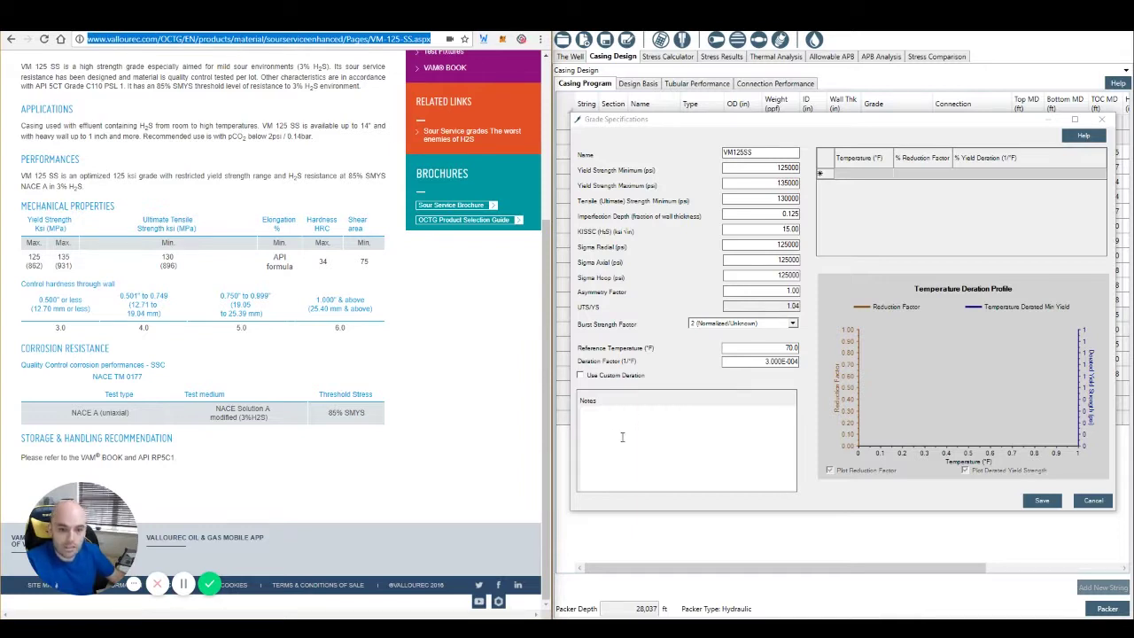
{"action": "left_click", "coordinate": [623, 434]}
{"action": "key", "text": "ctrl+v"}
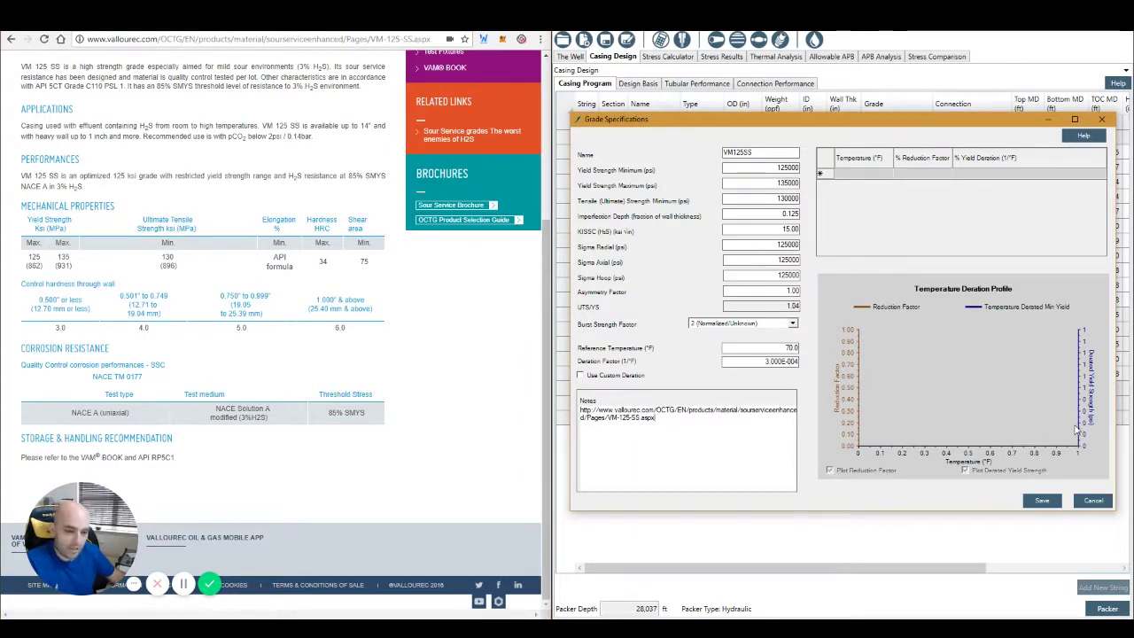
{"action": "left_click", "coordinate": [1043, 501]}
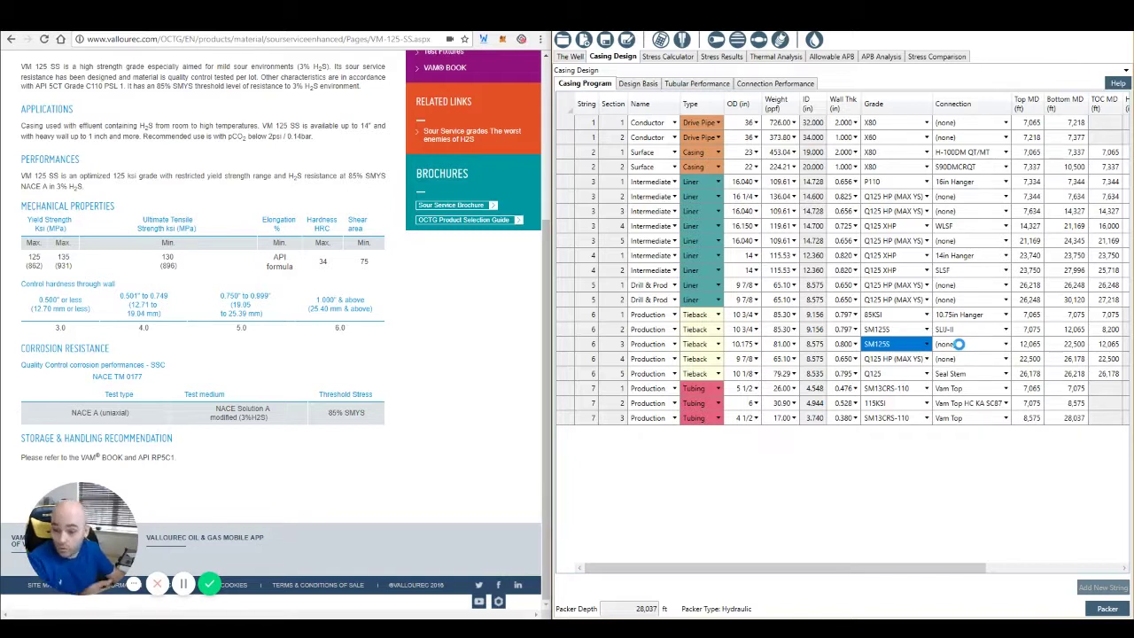
- Set the grade of production tieback section 3 to VM125SS and check which connections are available for it
{"action": "left_click", "coordinate": [927, 344]}
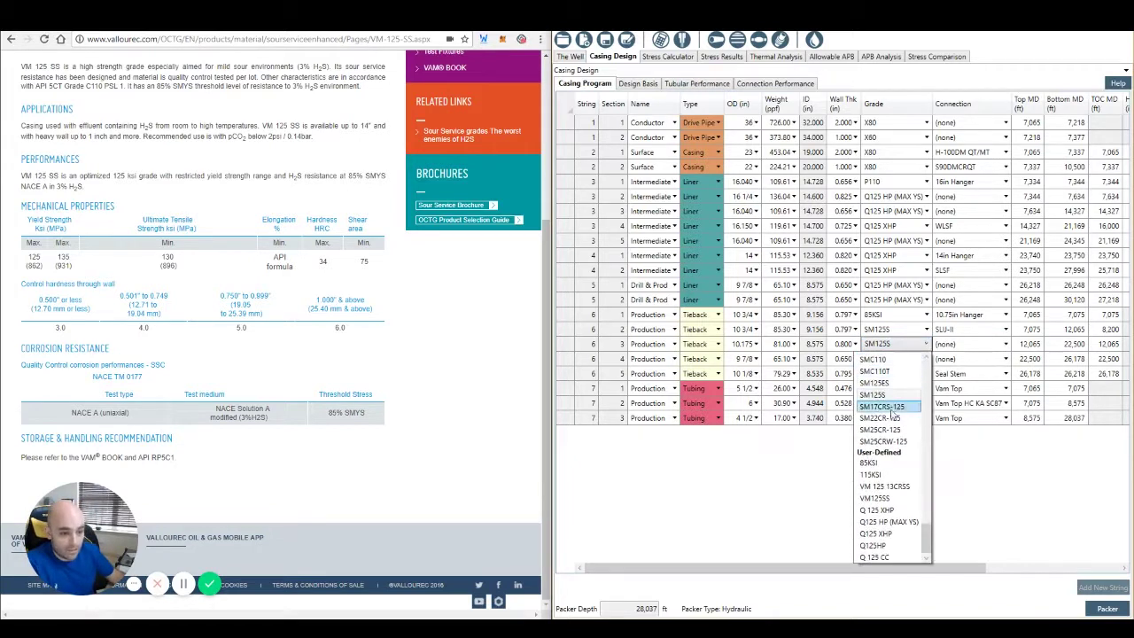
{"action": "left_click", "coordinate": [895, 501]}
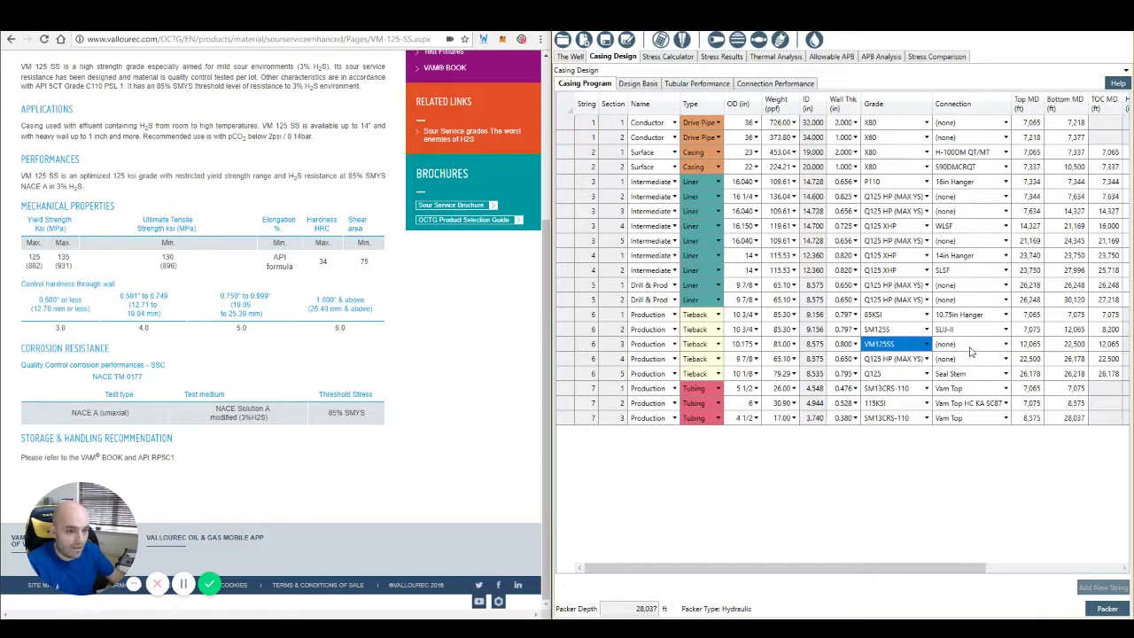
{"action": "left_click", "coordinate": [971, 345]}
{"action": "left_click", "coordinate": [992, 346]}
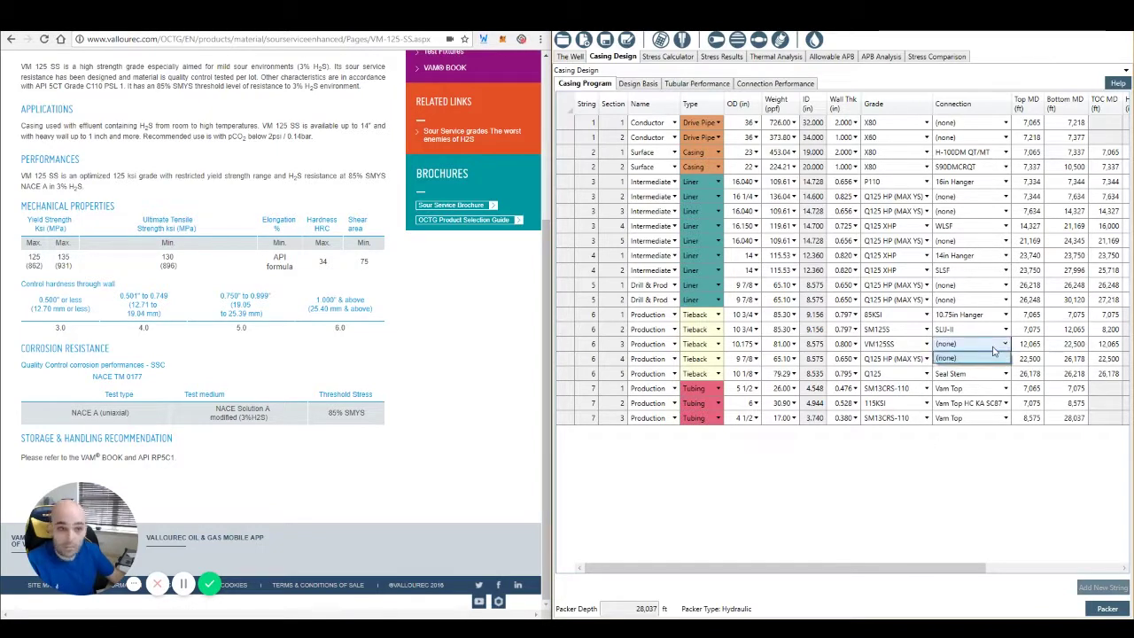
{"action": "left_click", "coordinate": [982, 460]}
- Start a new connection entry and name it VAM SLIJ-II KT, following the datasheet in the browser
{"action": "left_click", "coordinate": [760, 40]}
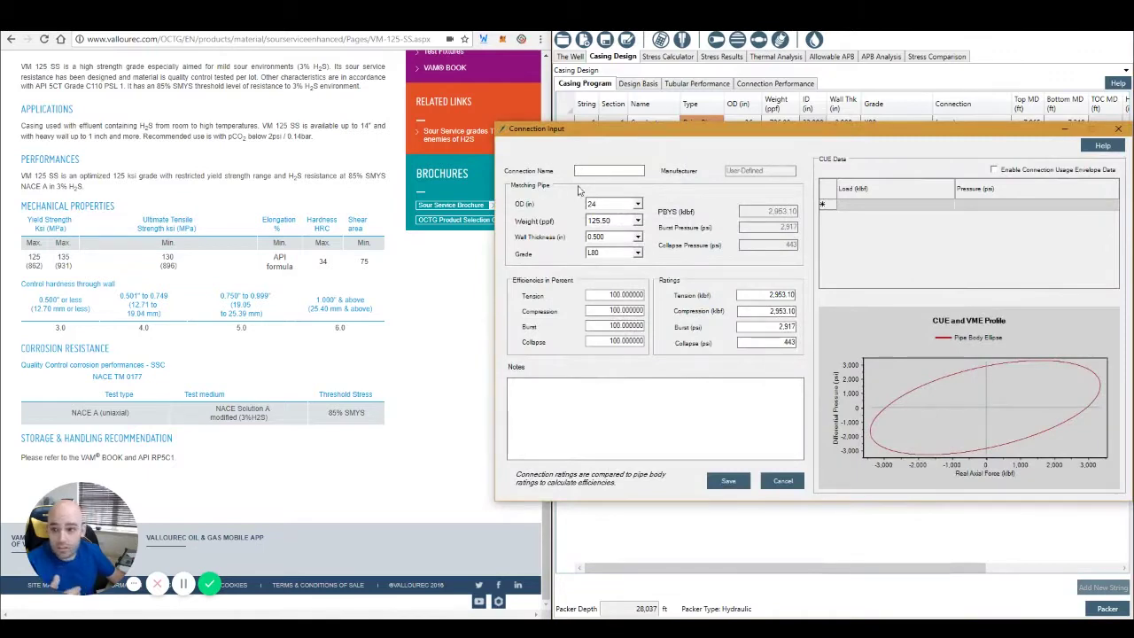
{"action": "key", "text": "alt+Tab"}
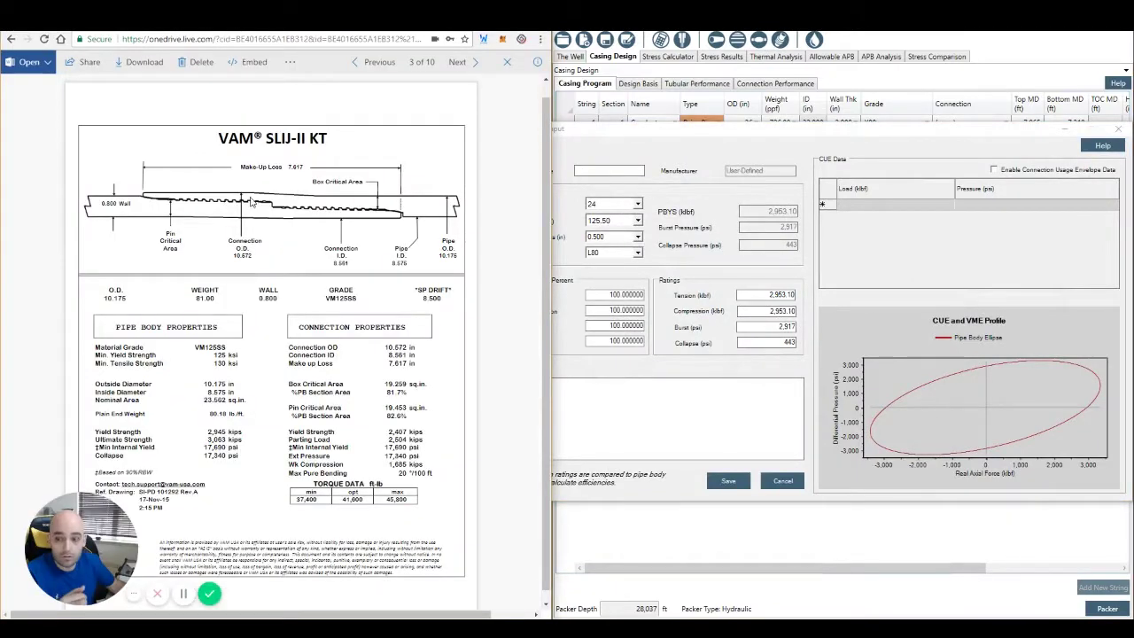
{"action": "left_click", "coordinate": [605, 173]}
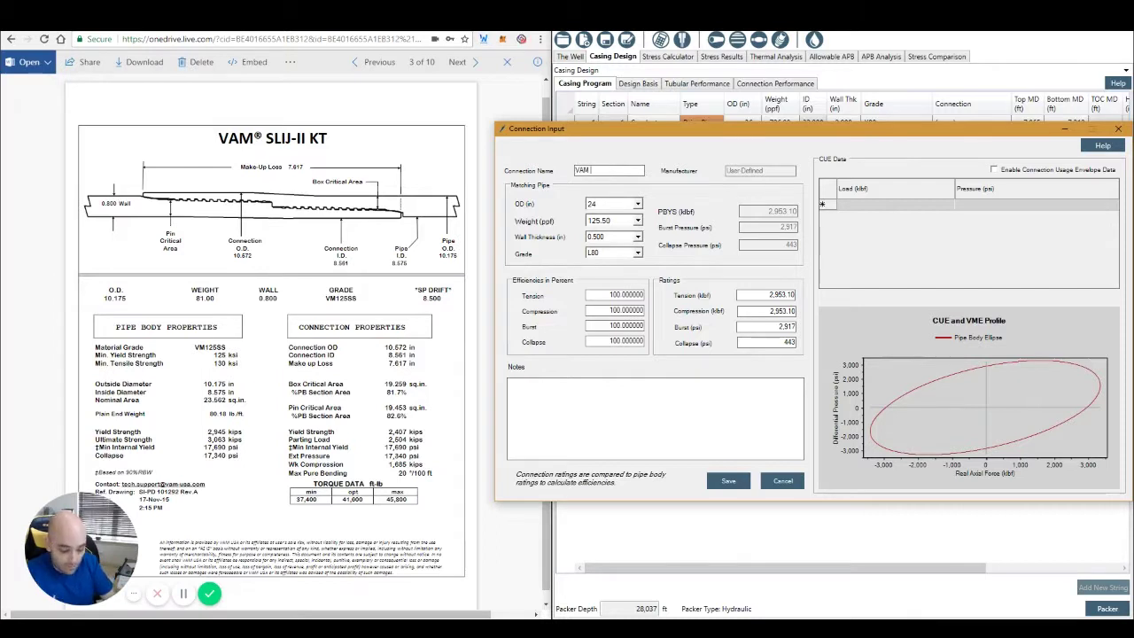
{"action": "type", "text": "VAM SLIJ"}
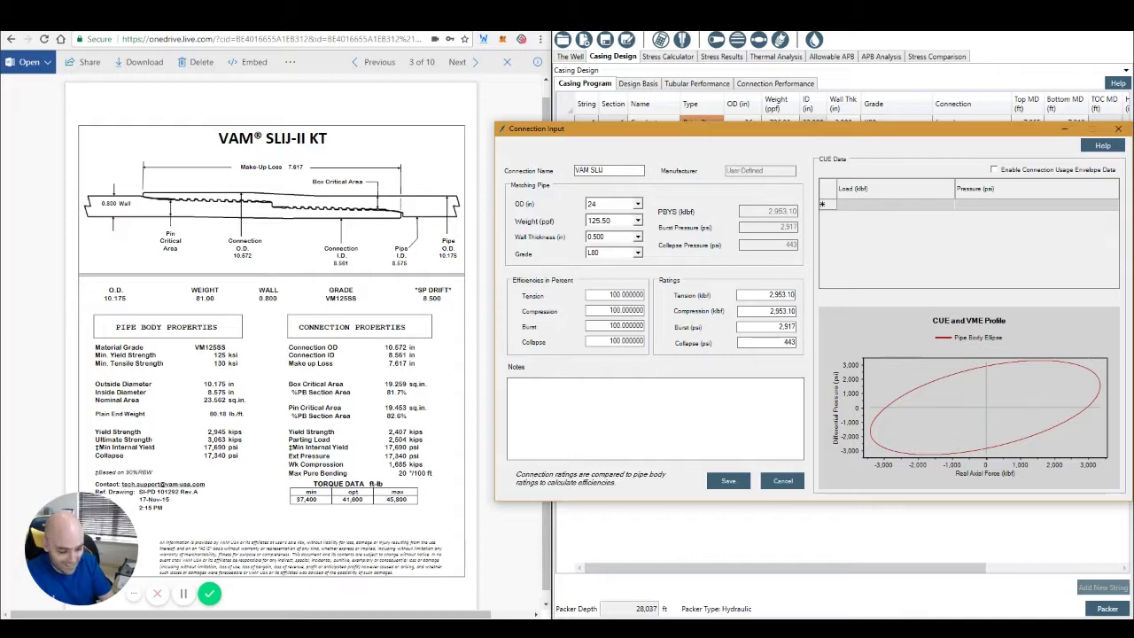
{"action": "type", "text": "-II"}
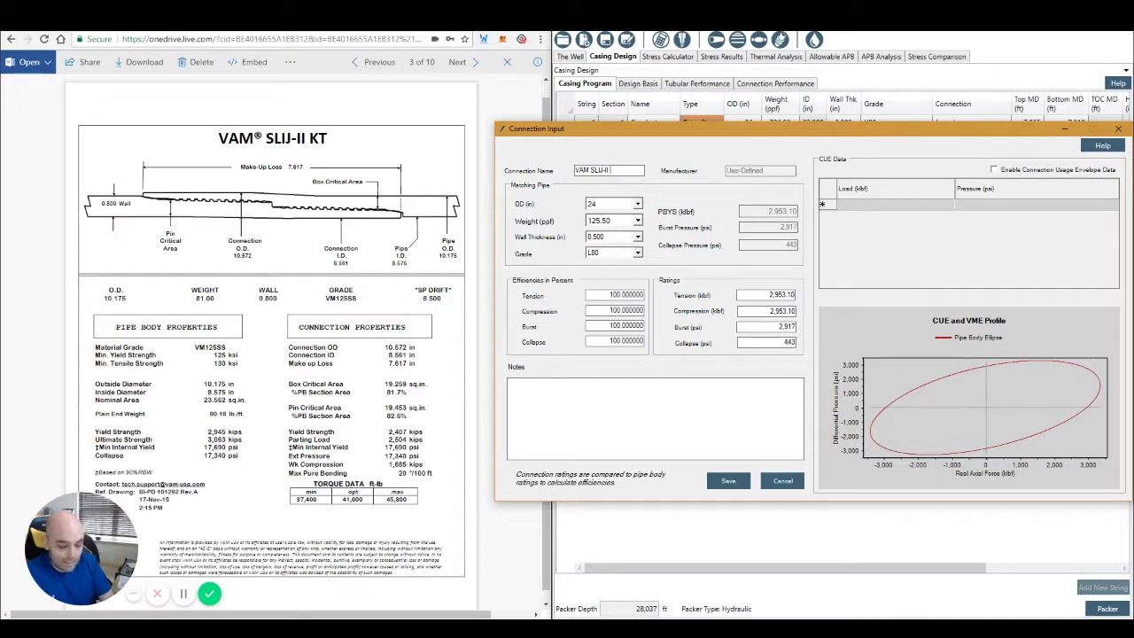
{"action": "type", "text": " KT"}
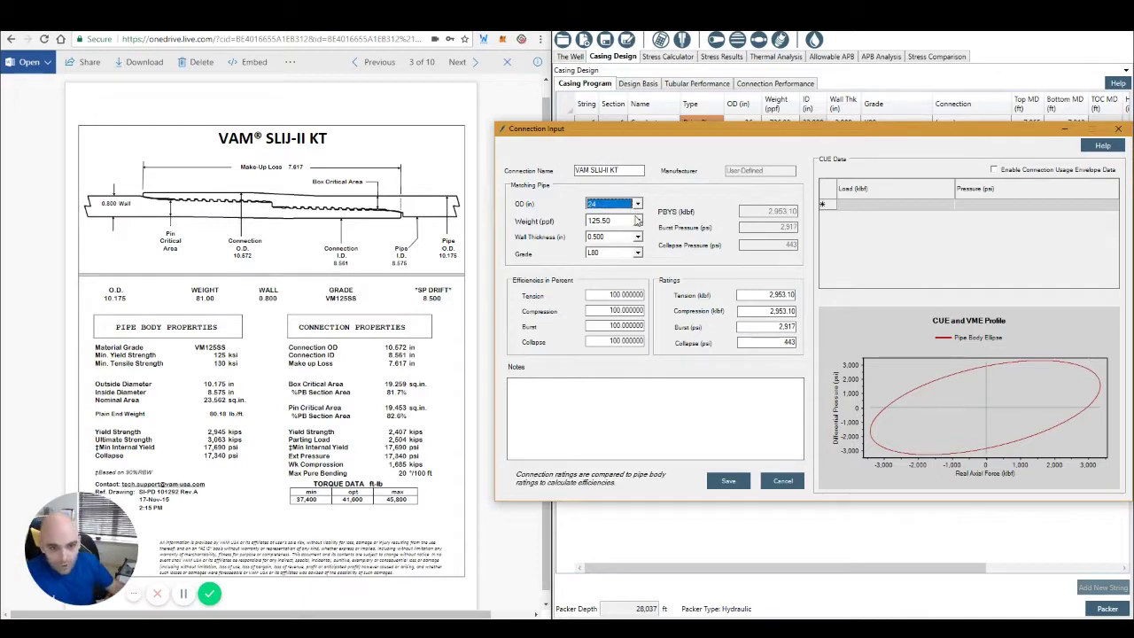
- Set the connection's matching pipe to 10.175 in OD with grade VM125SS
{"action": "left_click", "coordinate": [637, 204]}
{"action": "left_click_drag", "start_coordinate": [639, 266], "coordinate": [636, 249]}
{"action": "left_click", "coordinate": [599, 251]}
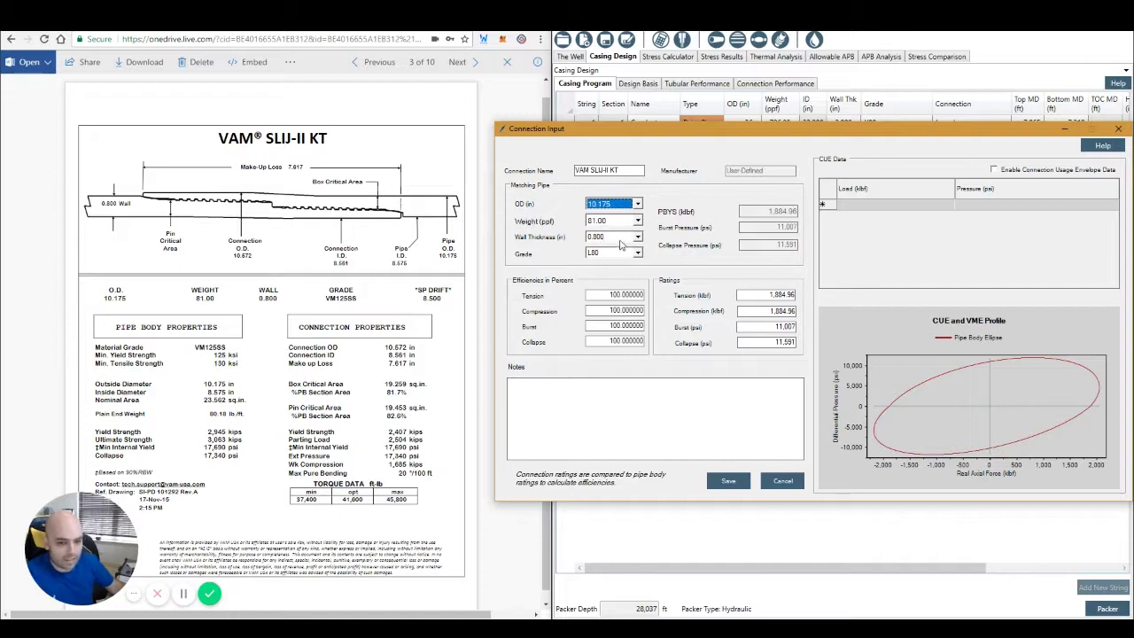
{"action": "left_click", "coordinate": [638, 254]}
{"action": "scroll", "coordinate": [640, 298], "scroll_direction": "down", "scroll_amount": 5}
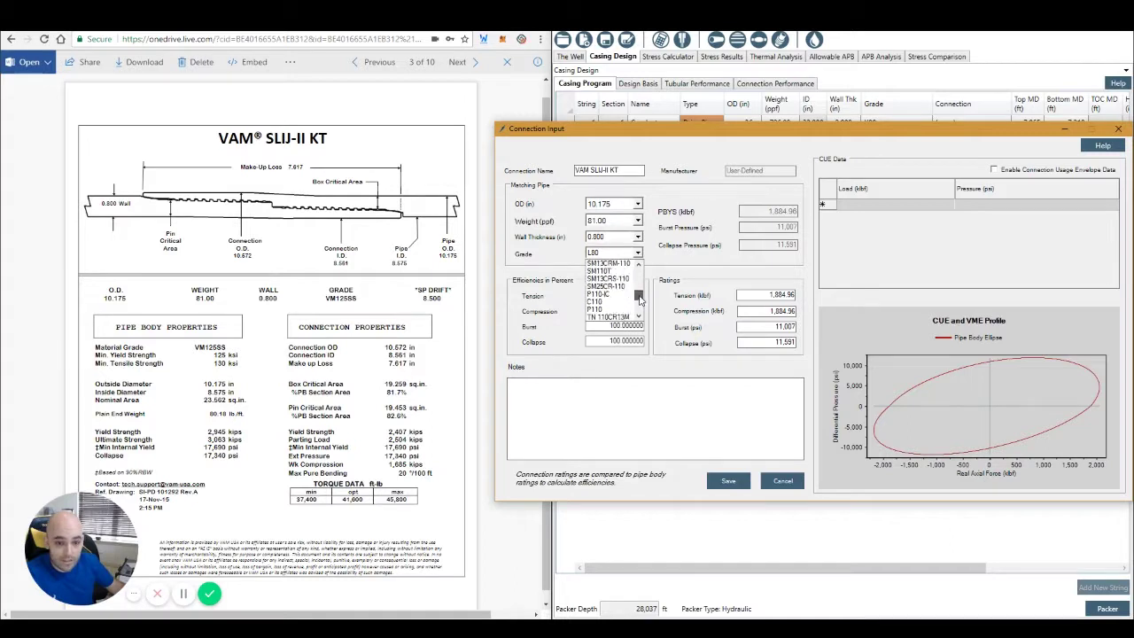
{"action": "scroll", "coordinate": [640, 302], "scroll_direction": "down", "scroll_amount": 3}
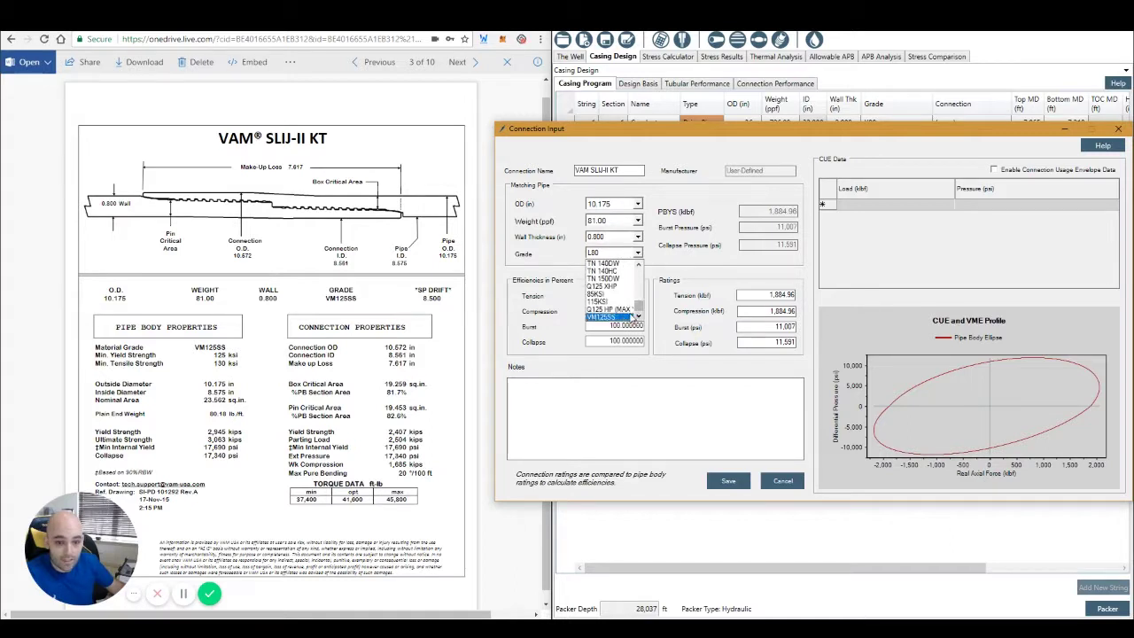
{"action": "left_click", "coordinate": [603, 318]}
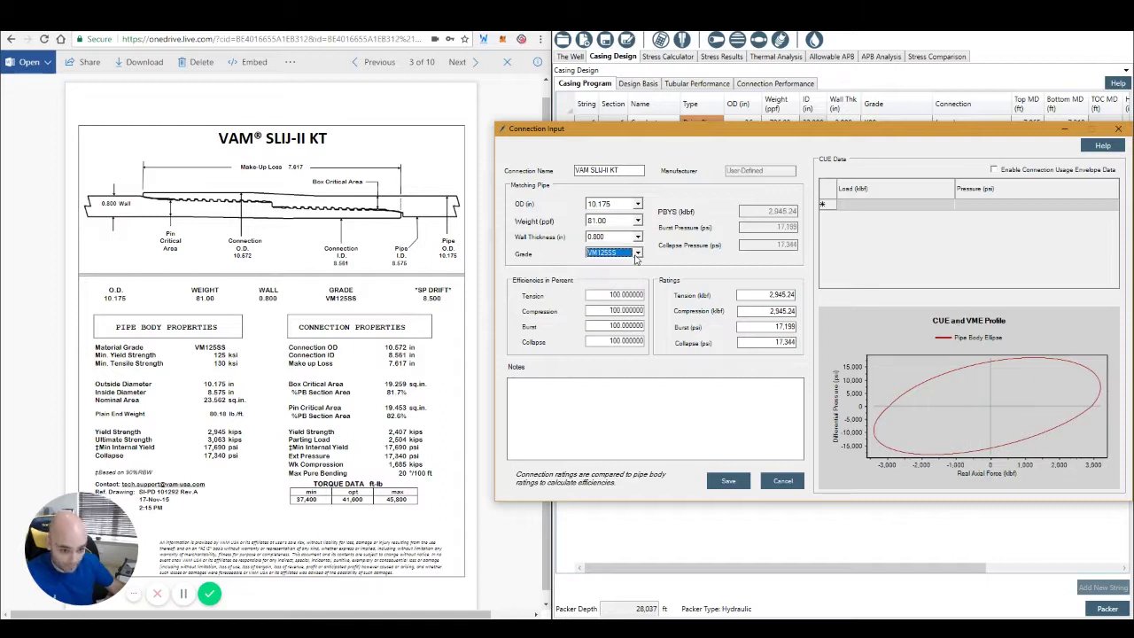
- Enter the datasheet's drawing reference "SI-PD 101292 Rev.A" and the date "17-Nov-15" in the connection's notes
{"action": "left_click", "coordinate": [545, 395]}
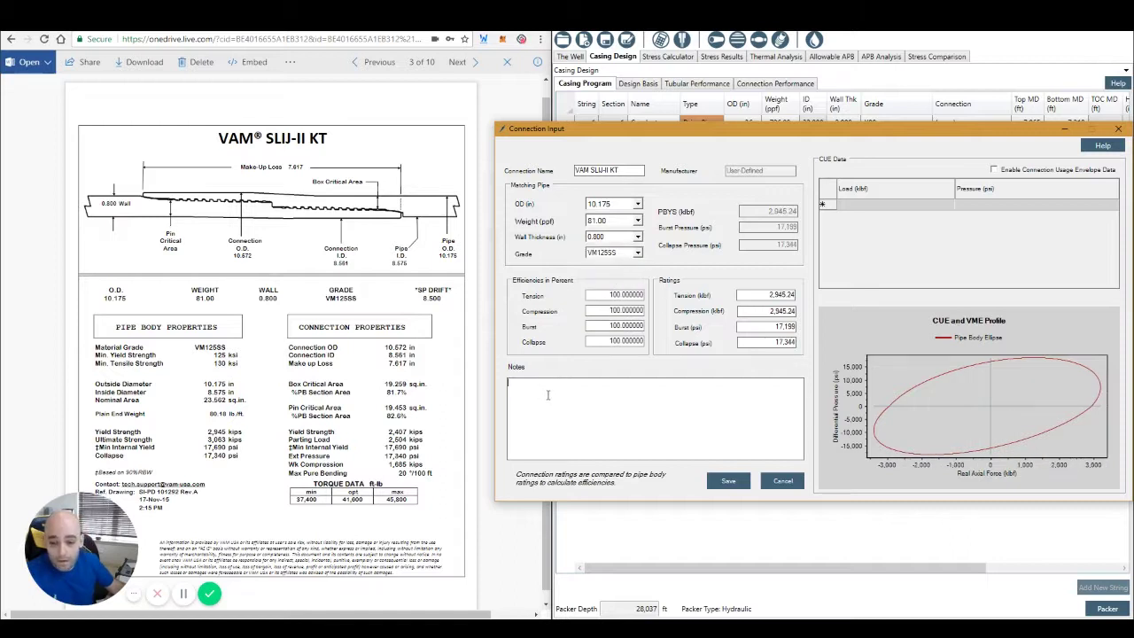
{"action": "type", "text": "SL-PD 101"}
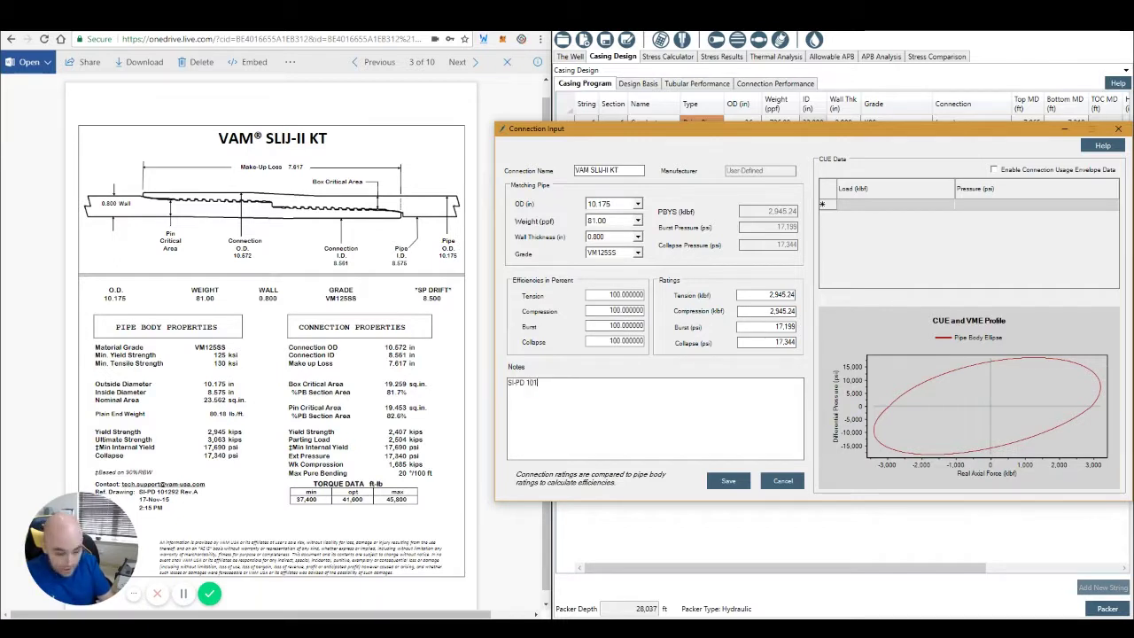
{"action": "type", "text": "292 Rev.A"}
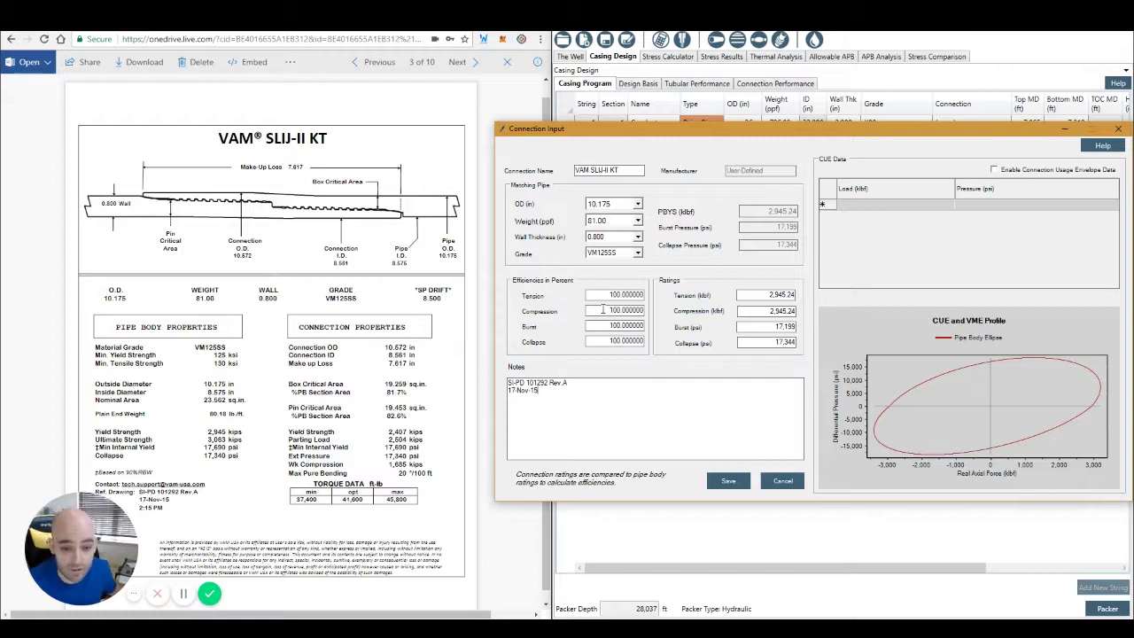
- Try a compression efficiency of 60 percent for the connection and return it to 100 percent
{"action": "left_click_drag", "start_coordinate": [603, 310], "coordinate": [670, 311]}
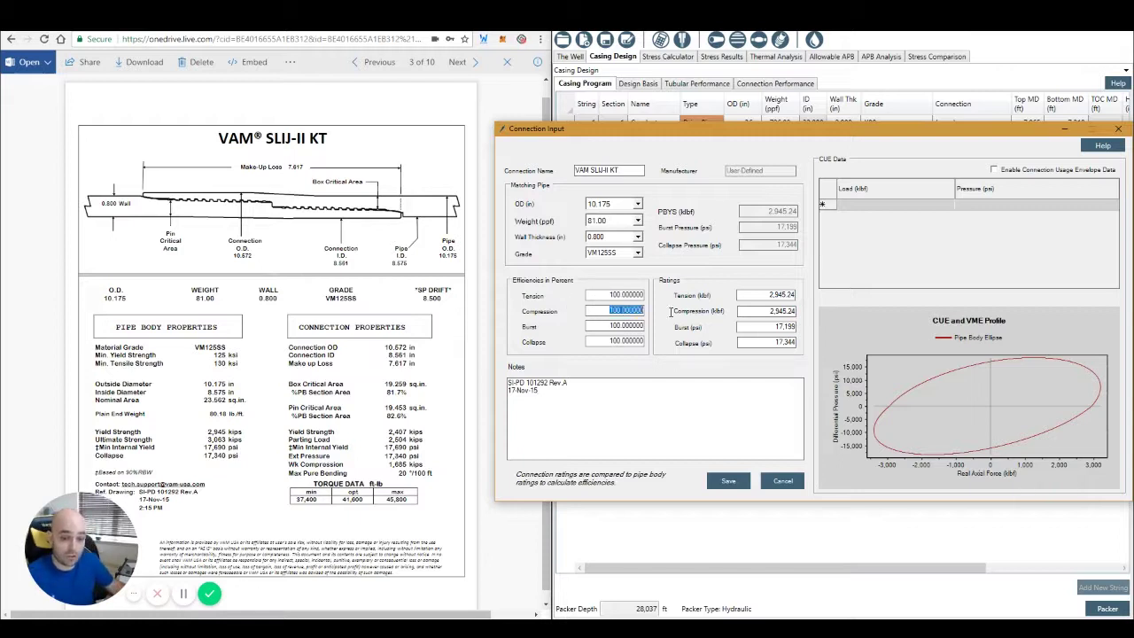
{"action": "type", "text": "60"}
{"action": "left_click", "coordinate": [620, 294]}
{"action": "left_click_drag", "start_coordinate": [631, 311], "coordinate": [655, 312]}
{"action": "type", "text": "1"}
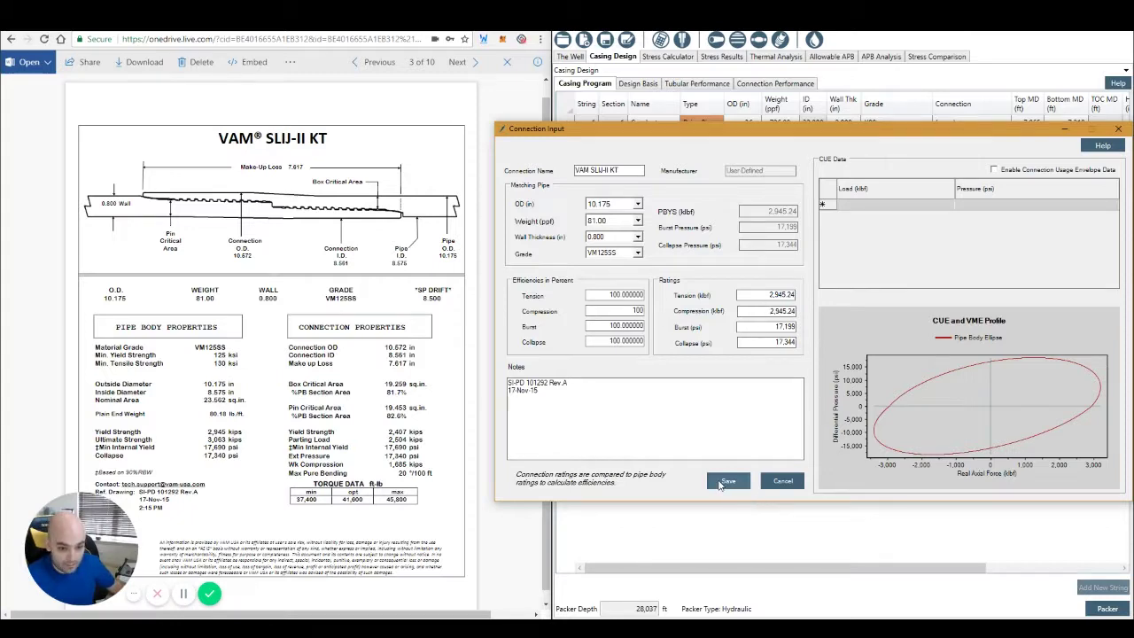
- Save the new VAM SLIJ-II KT connection
{"action": "left_click", "coordinate": [728, 481]}
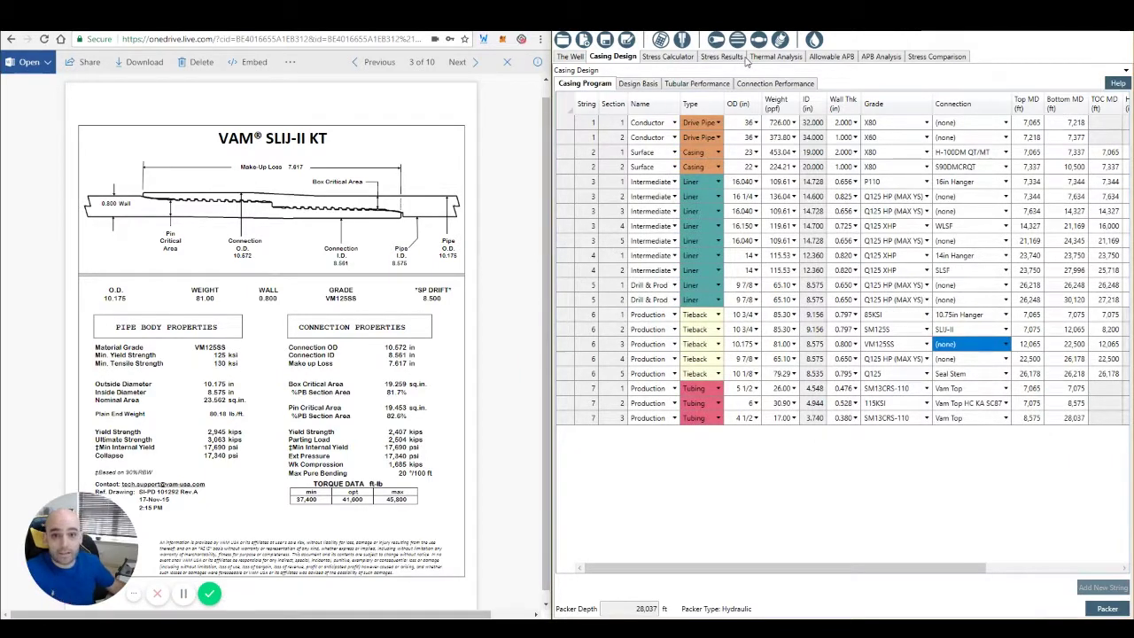
{"action": "left_click", "coordinate": [674, 84]}
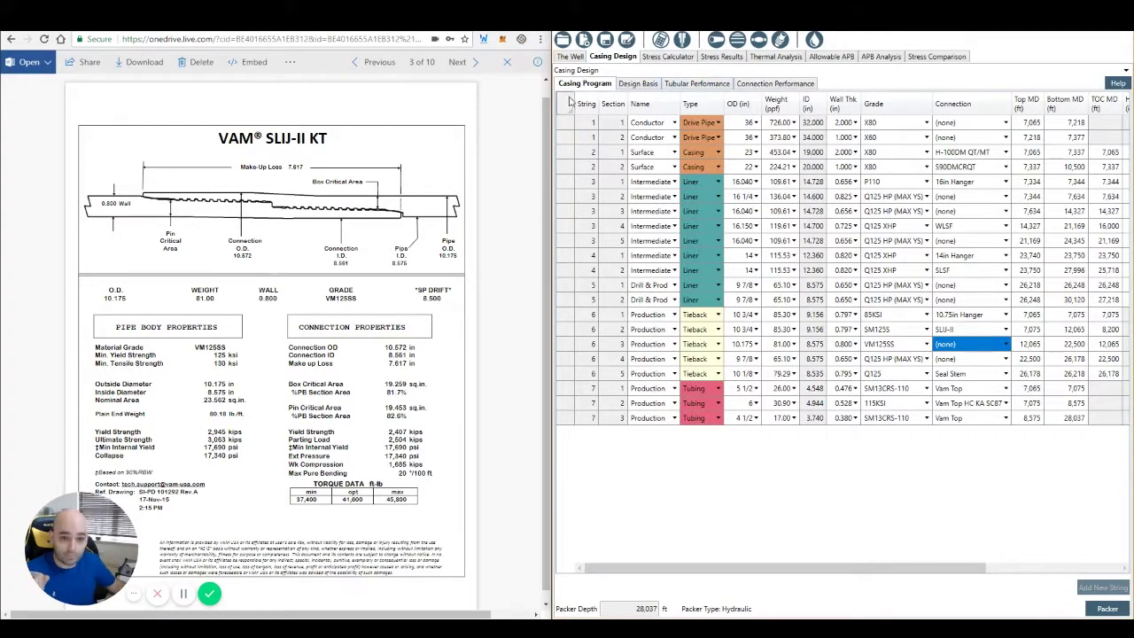